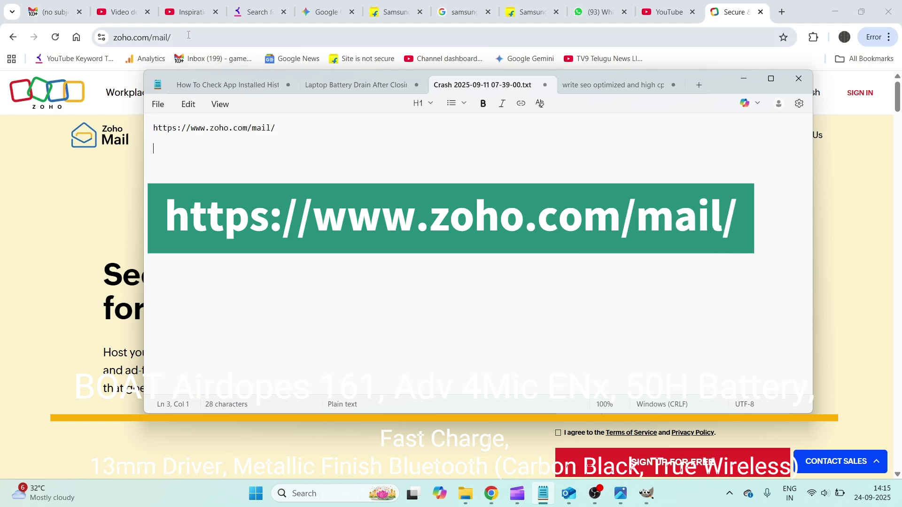
- Copy the Zoho Mail page URL onto a new line in Notepad, then go back to Chrome
{"action": "left_click", "coordinate": [160, 41]}
{"action": "right_click", "coordinate": [159, 41]}
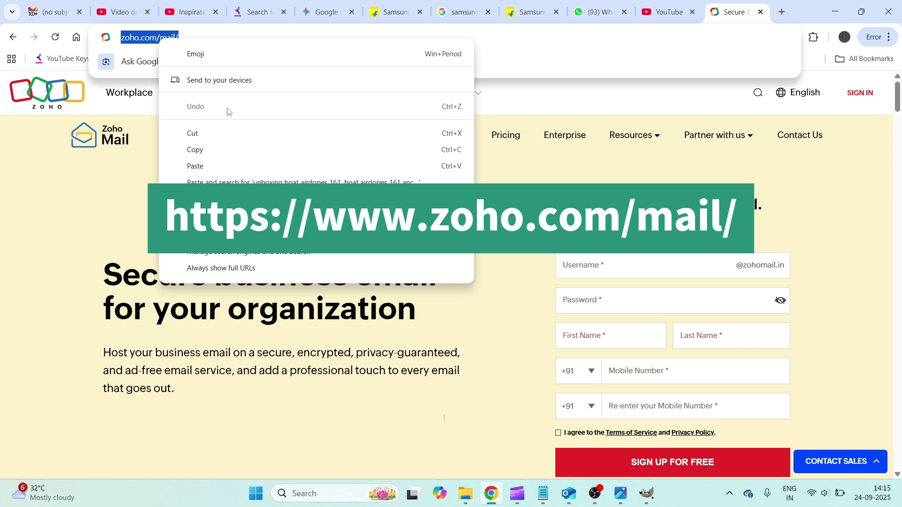
{"action": "left_click", "coordinate": [221, 149]}
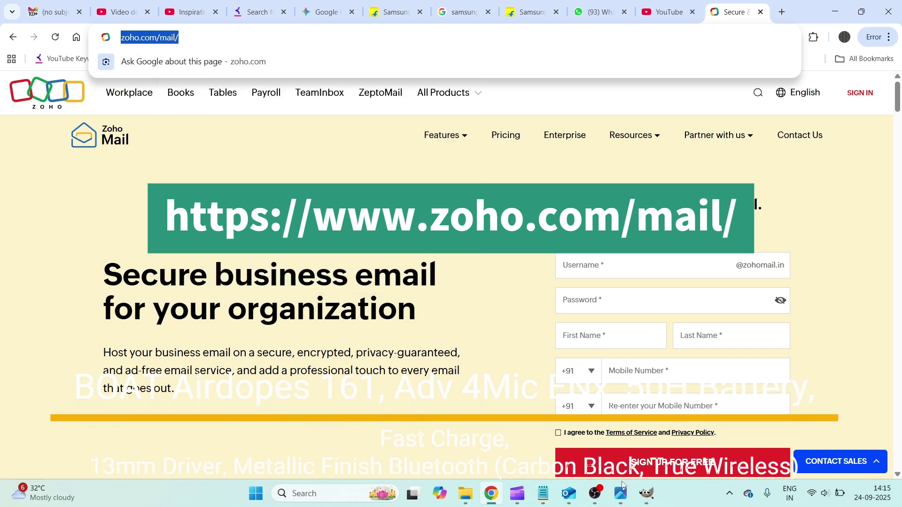
{"action": "left_click", "coordinate": [543, 494]}
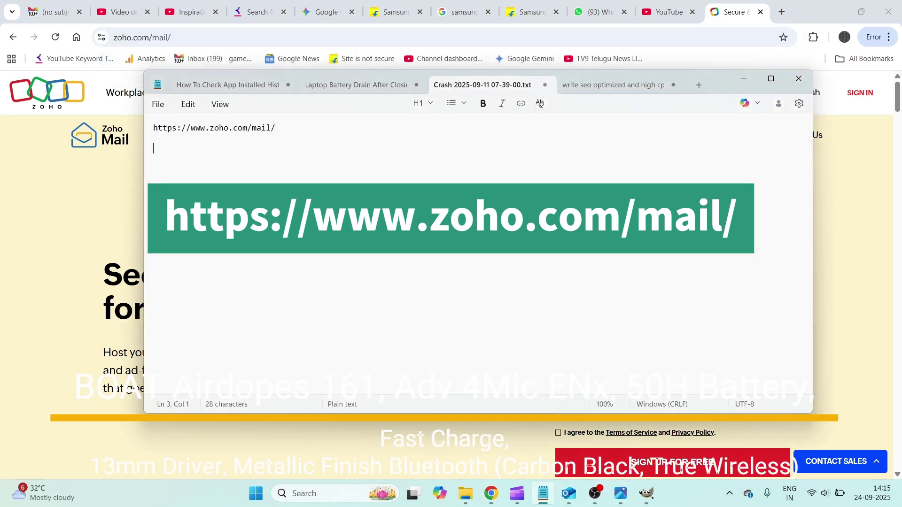
{"action": "key", "text": "ctrl+v"}
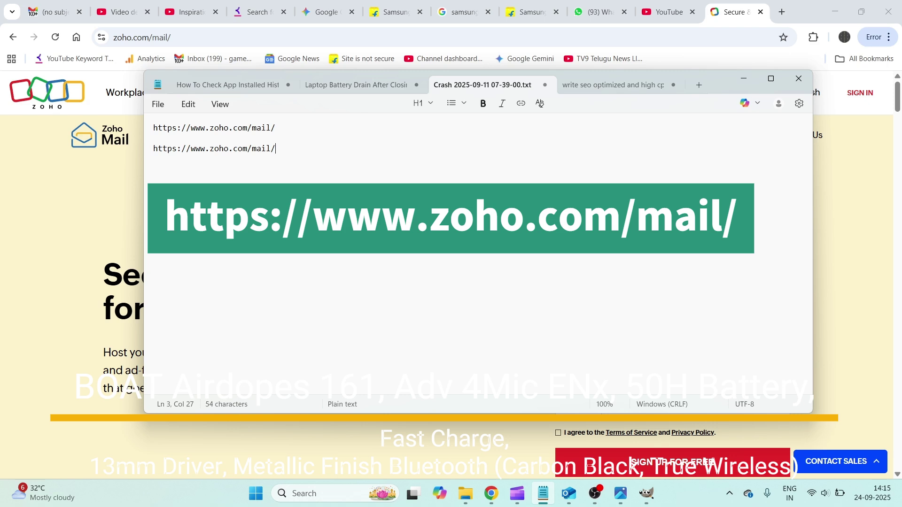
{"action": "left_click", "coordinate": [33, 215]}
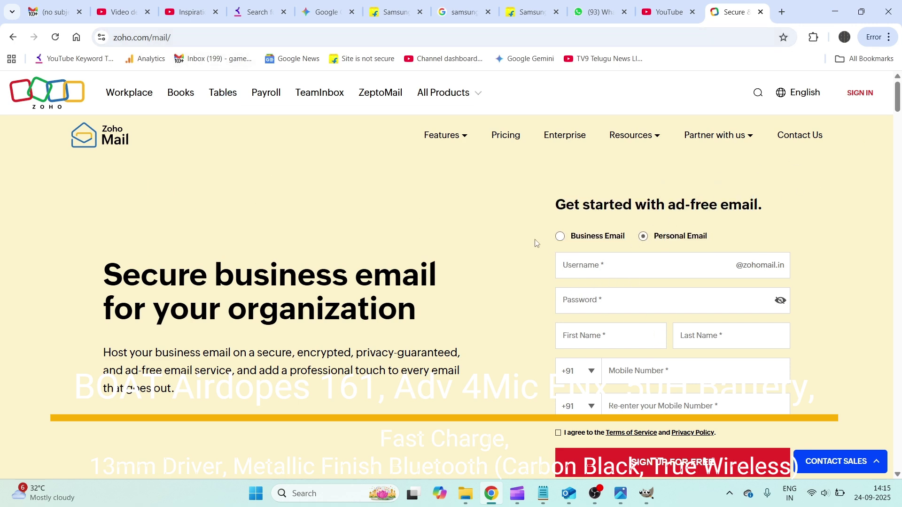
{"action": "left_click", "coordinate": [565, 241]}
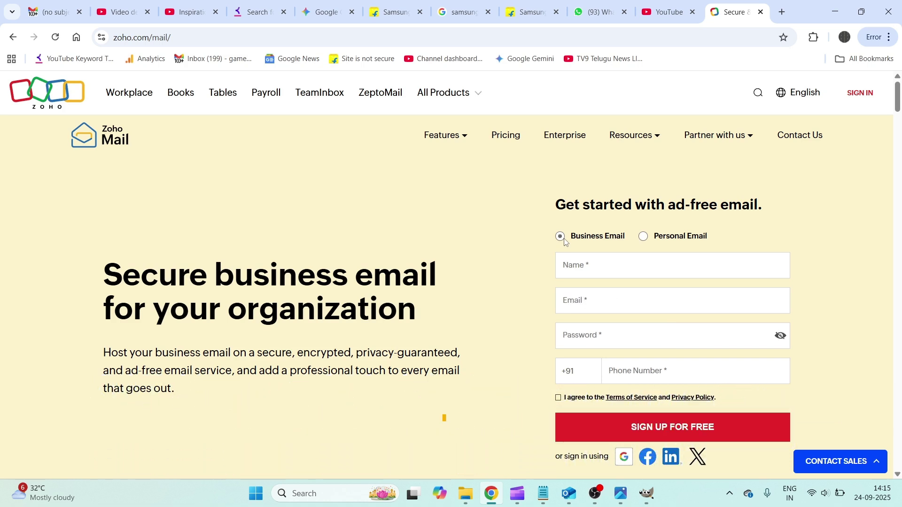
{"action": "left_click", "coordinate": [644, 242]}
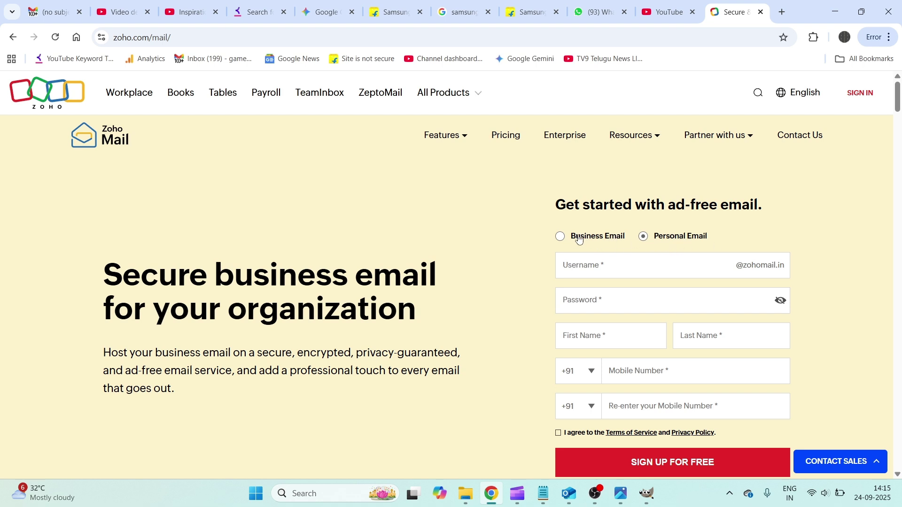
{"action": "left_click", "coordinate": [562, 238]}
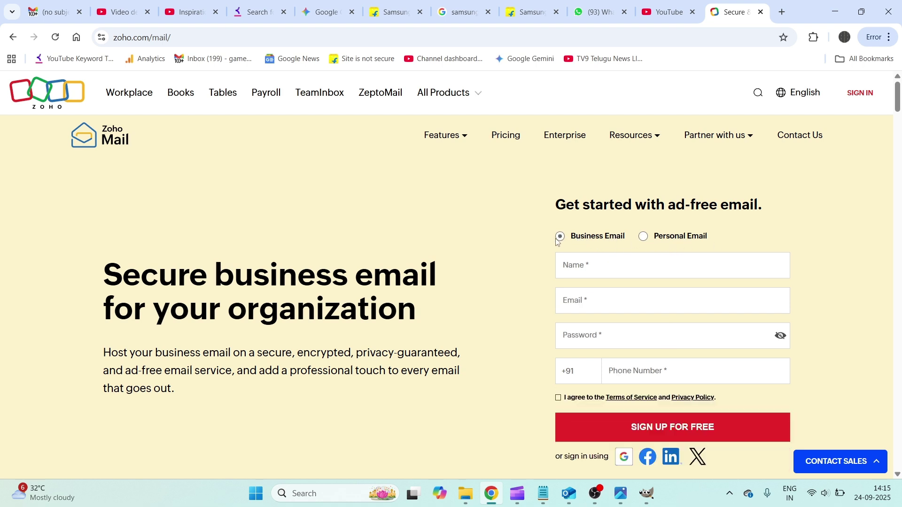
{"action": "left_click", "coordinate": [644, 238]}
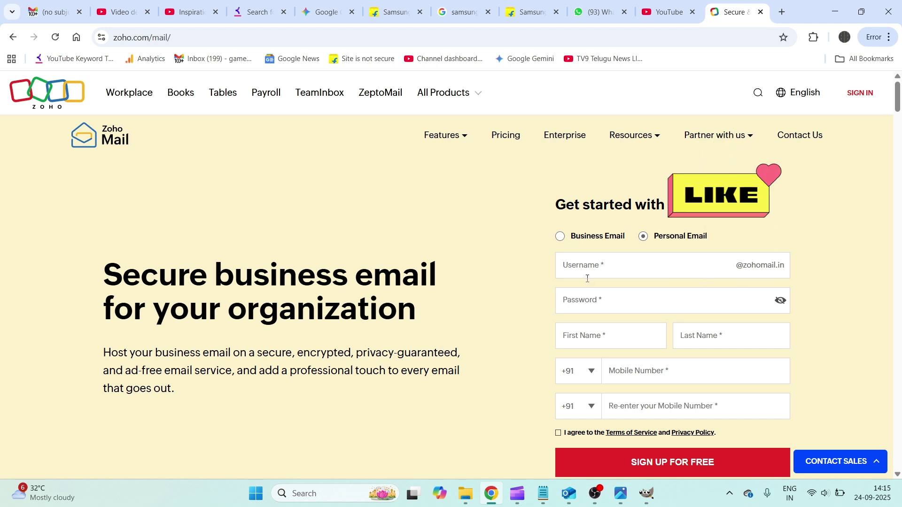
{"action": "left_click", "coordinate": [615, 267]}
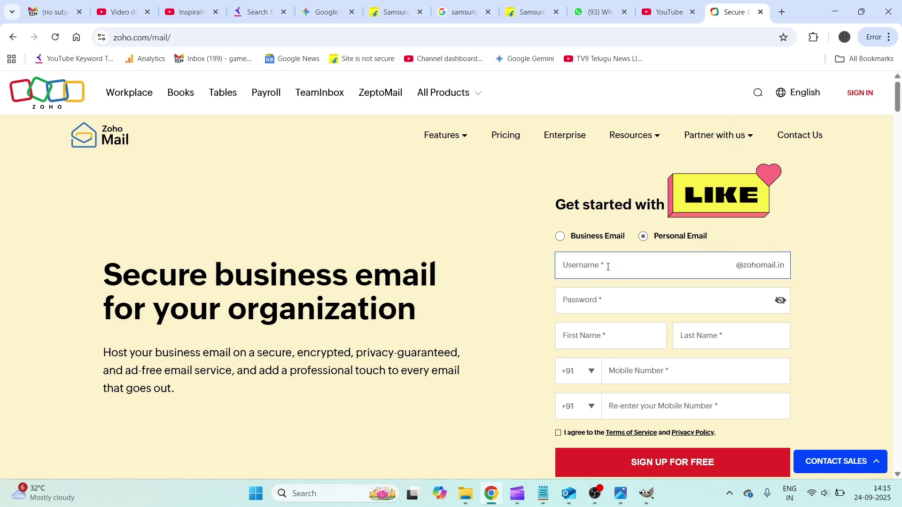
{"action": "type", "text": "gamedev"}
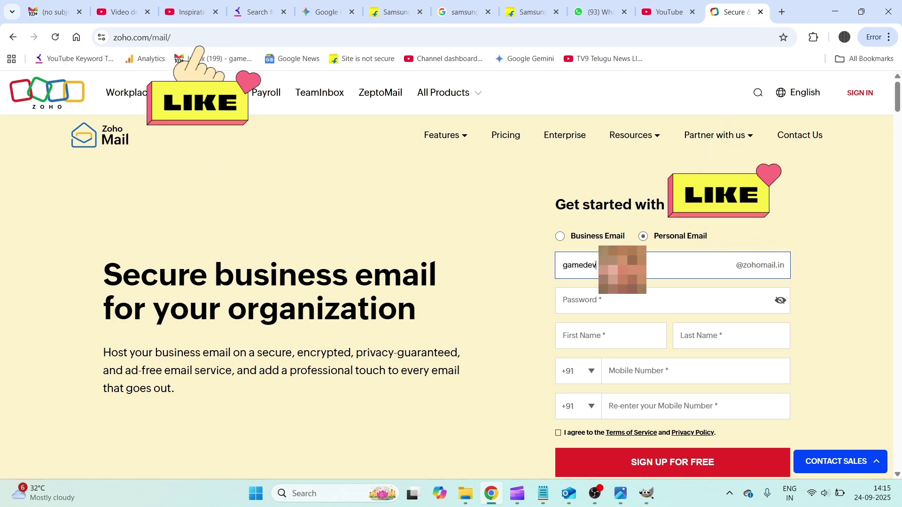
{"action": "type", "text": "t"}
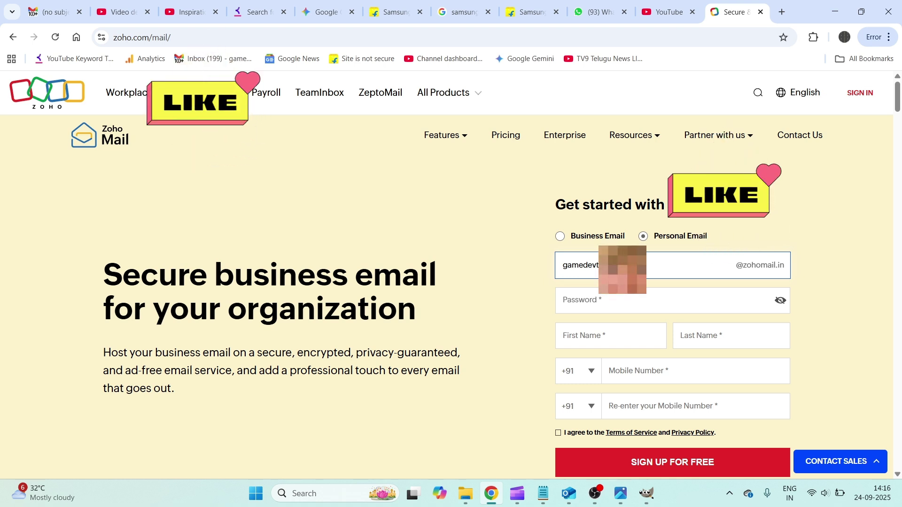
{"action": "left_click", "coordinate": [607, 302]}
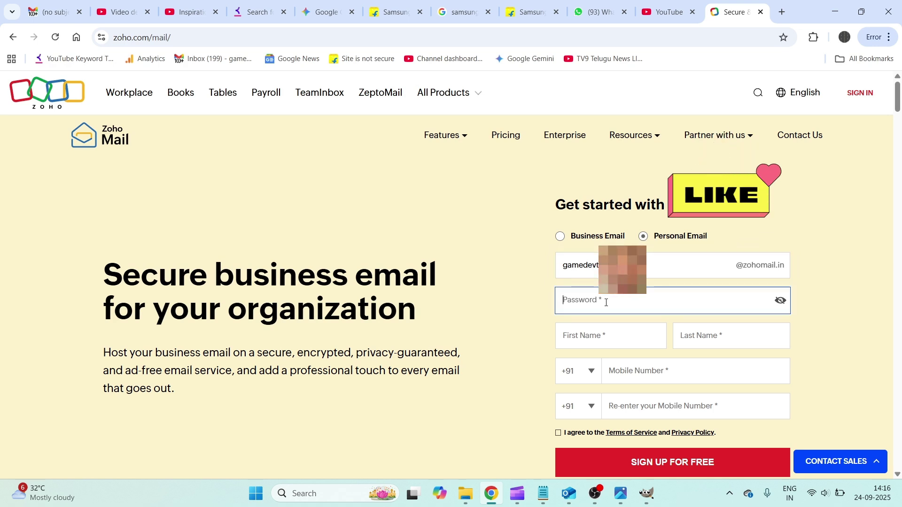
{"action": "type", "text": "••••"}
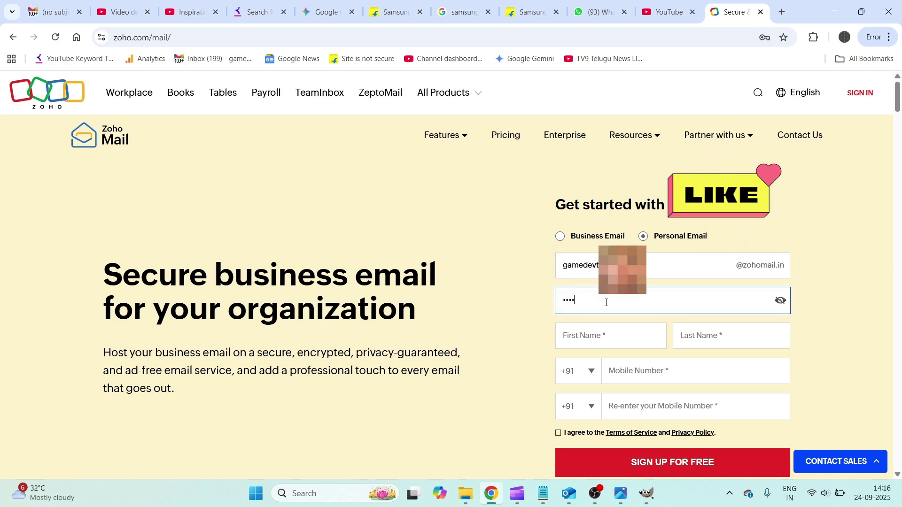
{"action": "type", "text": "•••••••"}
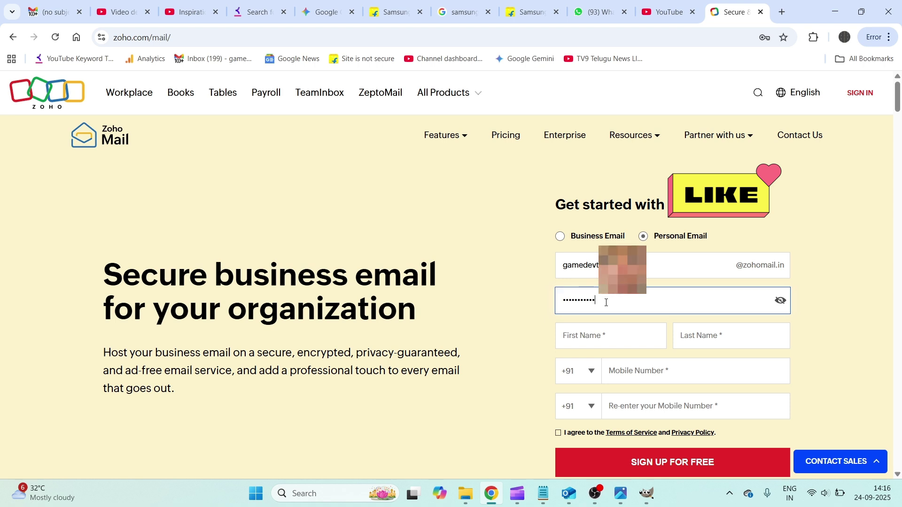
{"action": "type", "text": "•"}
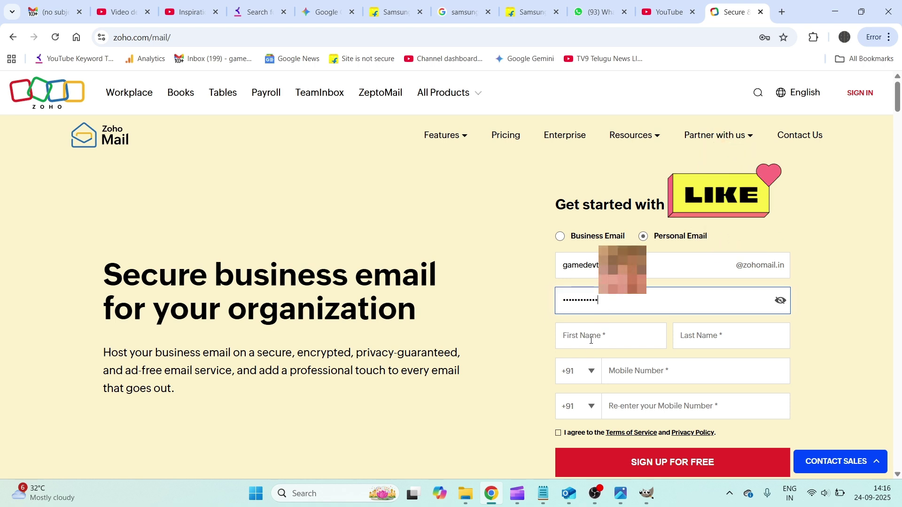
- Fill in the First Name and Last Name fields on the signup form
{"action": "left_click", "coordinate": [592, 341]}
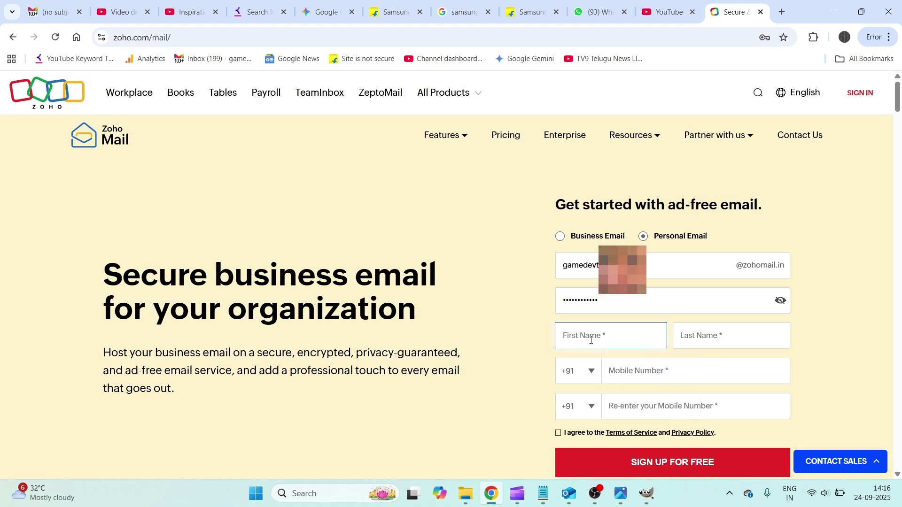
{"action": "type", "text": "raj"}
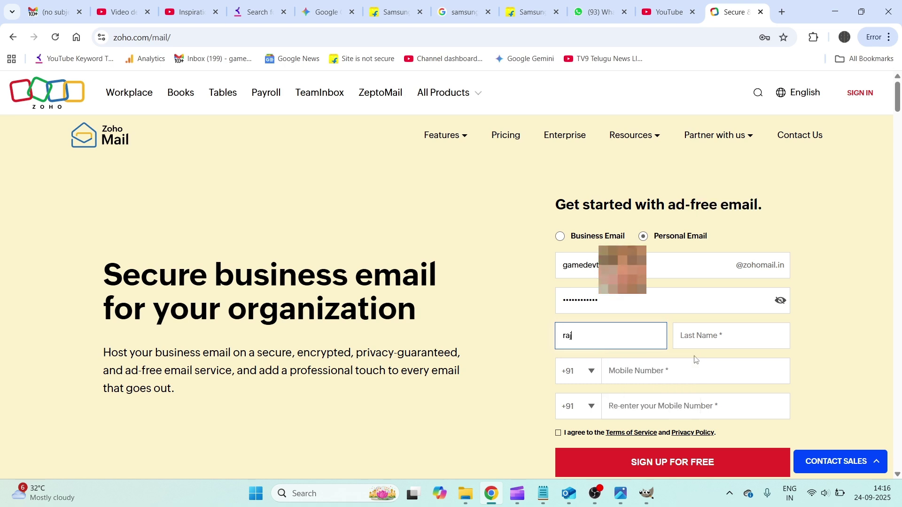
{"action": "left_click", "coordinate": [697, 348]}
{"action": "type", "text": "tutorials"}
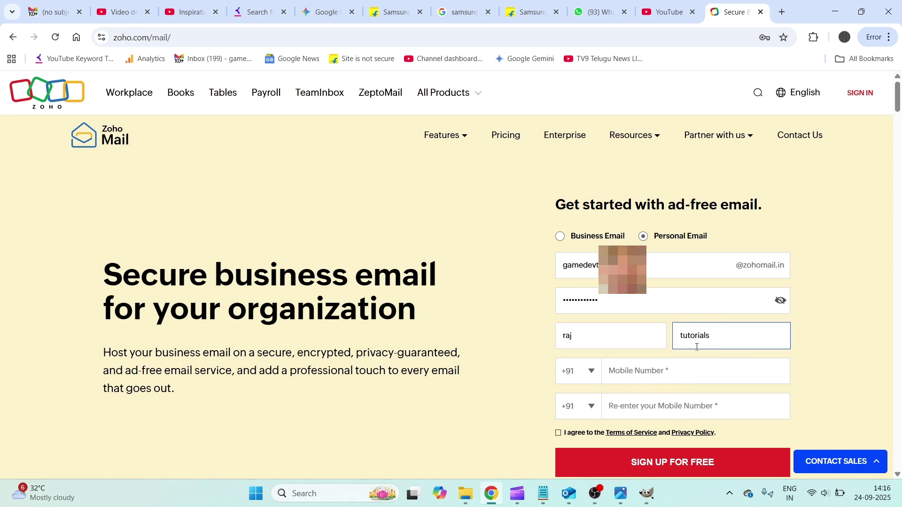
{"action": "left_click", "coordinate": [675, 361]}
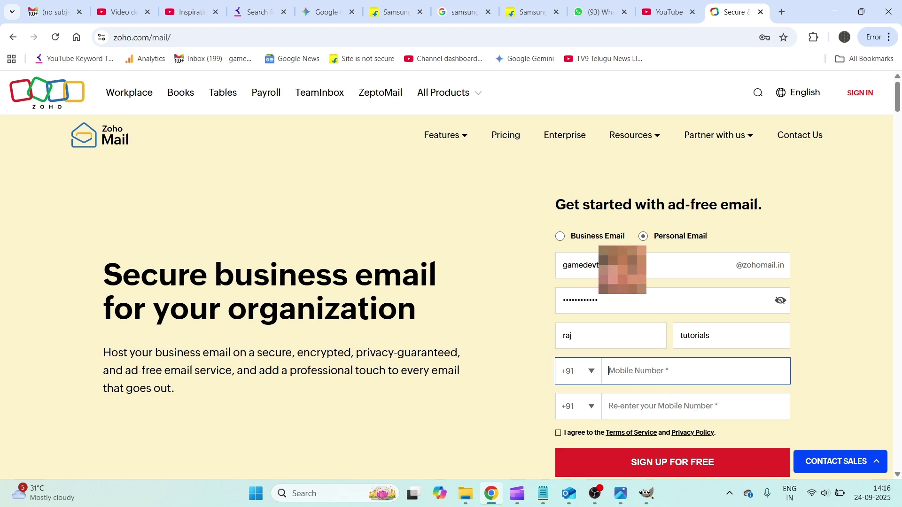
- Keep +91 as the country code, accept the Terms of Service, and submit the signup
{"action": "left_click", "coordinate": [594, 382]}
{"action": "left_click", "coordinate": [593, 382]}
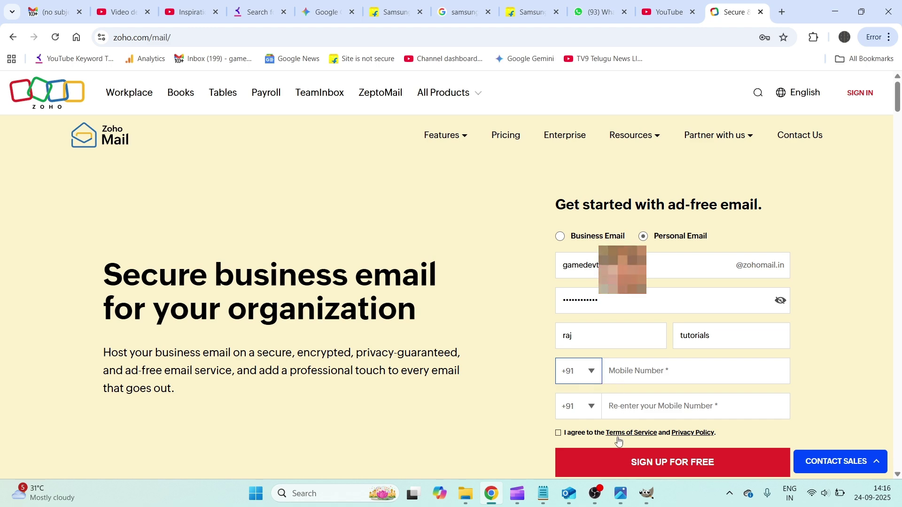
{"action": "scroll", "coordinate": [582, 432], "scroll_direction": "down", "scroll_amount": 1}
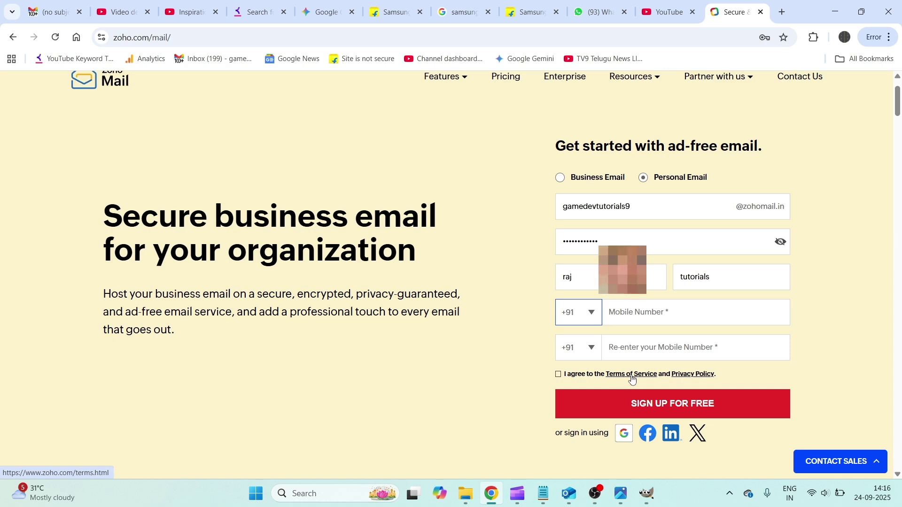
{"action": "left_click", "coordinate": [559, 375]}
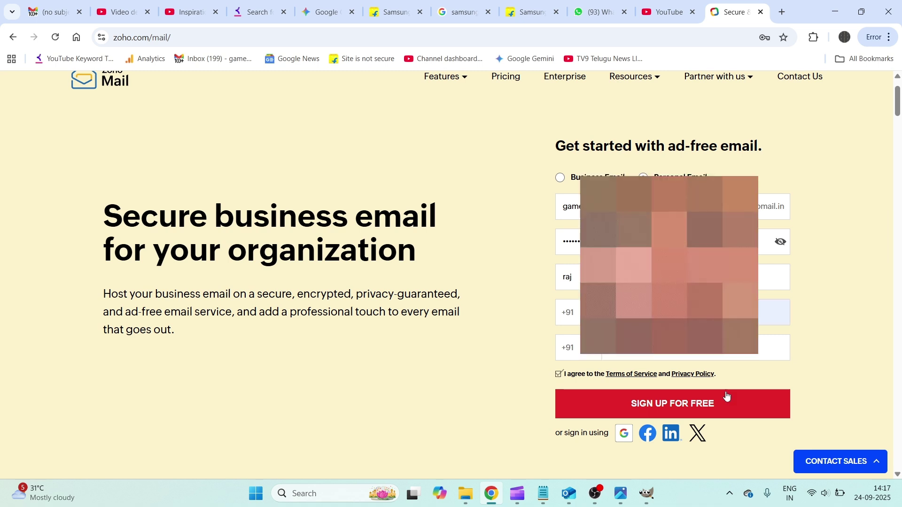
{"action": "left_click", "coordinate": [717, 403]}
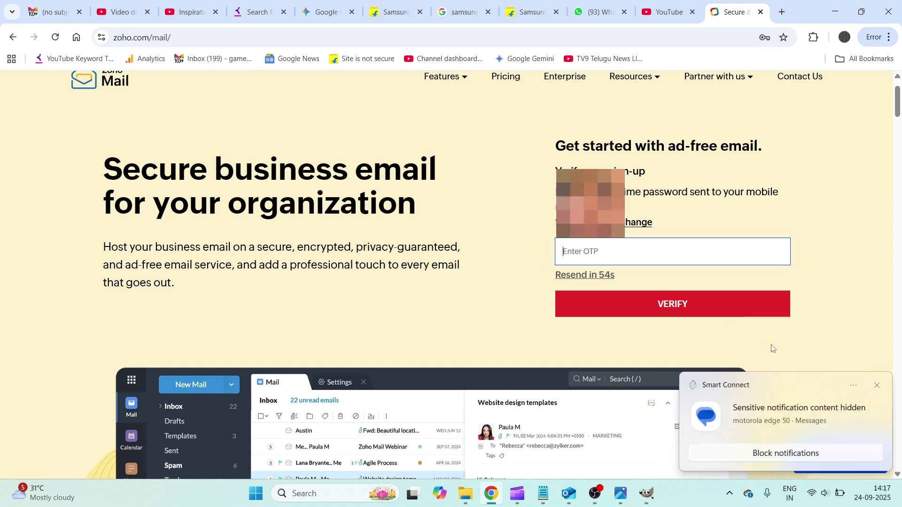
- Dismiss the notification and verify the account with the one-time password from the SMS
{"action": "left_click", "coordinate": [877, 386]}
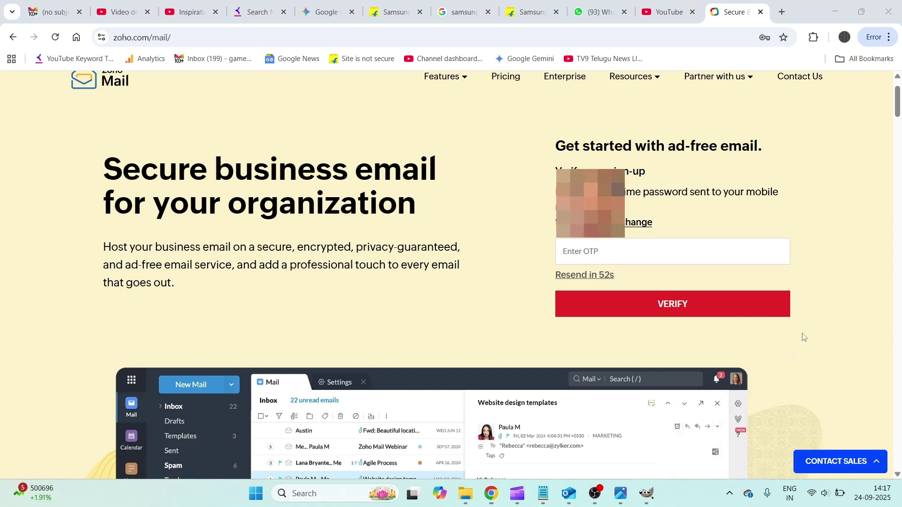
{"action": "left_click", "coordinate": [620, 252]}
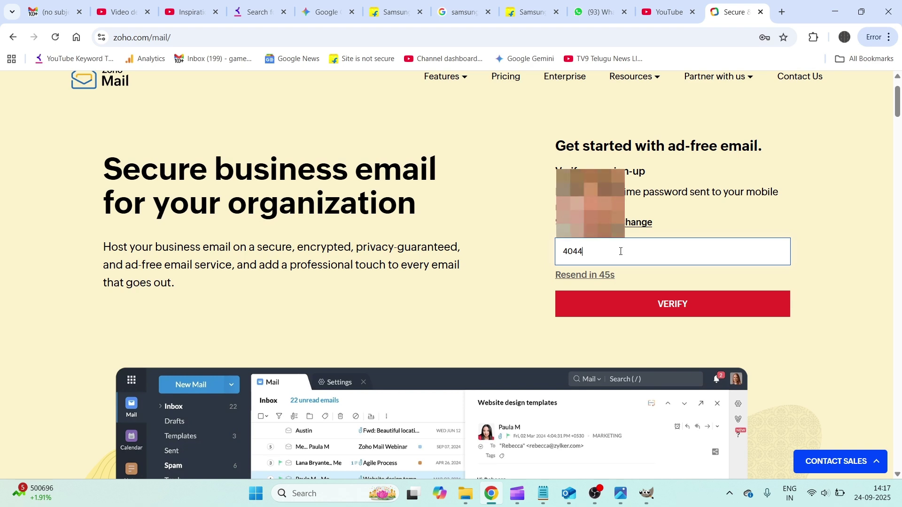
{"action": "left_click", "coordinate": [632, 311]}
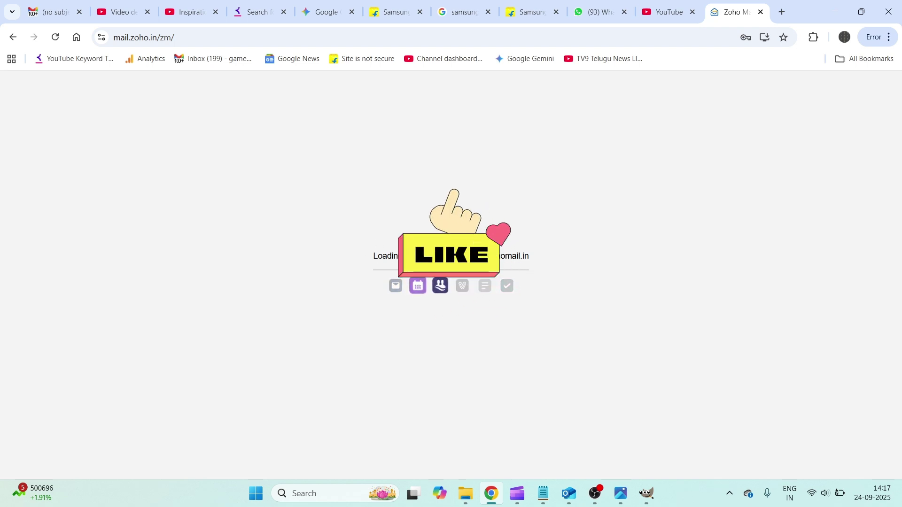
- Advance through the onboarding slides to the final 'Your account is all set!' slide
{"action": "double_click", "coordinate": [525, 266]}
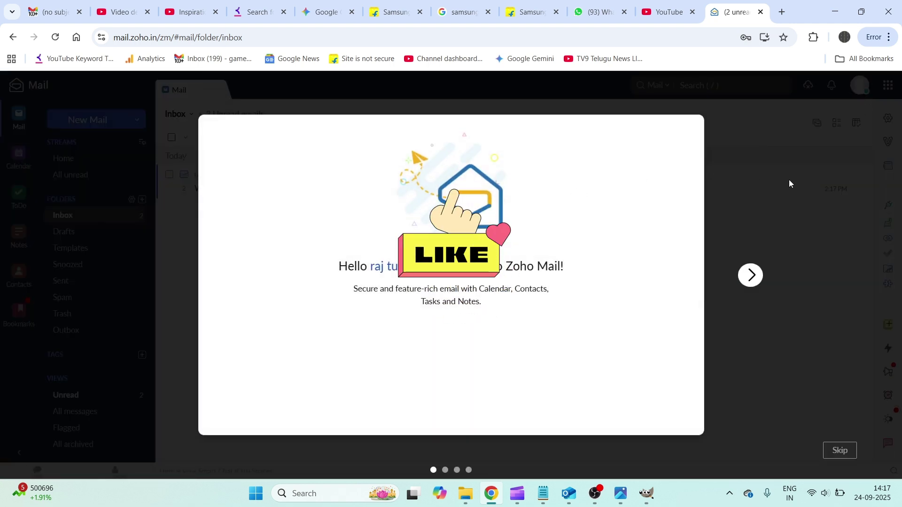
{"action": "left_click", "coordinate": [751, 276]}
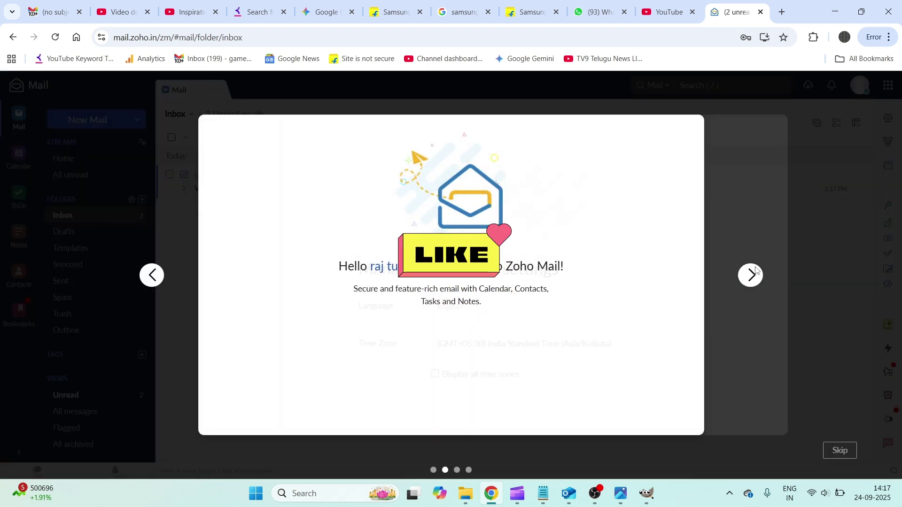
{"action": "left_click", "coordinate": [750, 277]}
{"action": "left_click", "coordinate": [750, 276]}
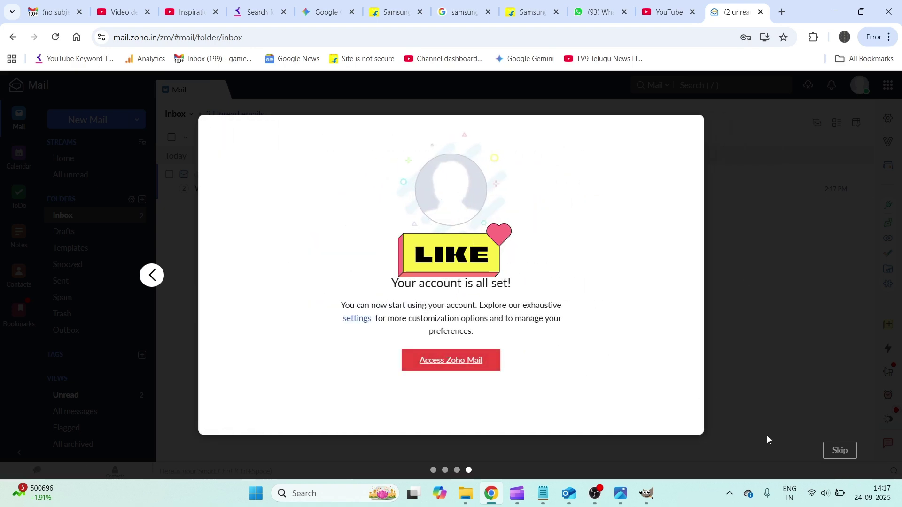
- Enter the inbox via Access Zoho Mail, then sign out from the profile panel
{"action": "left_click", "coordinate": [844, 456]}
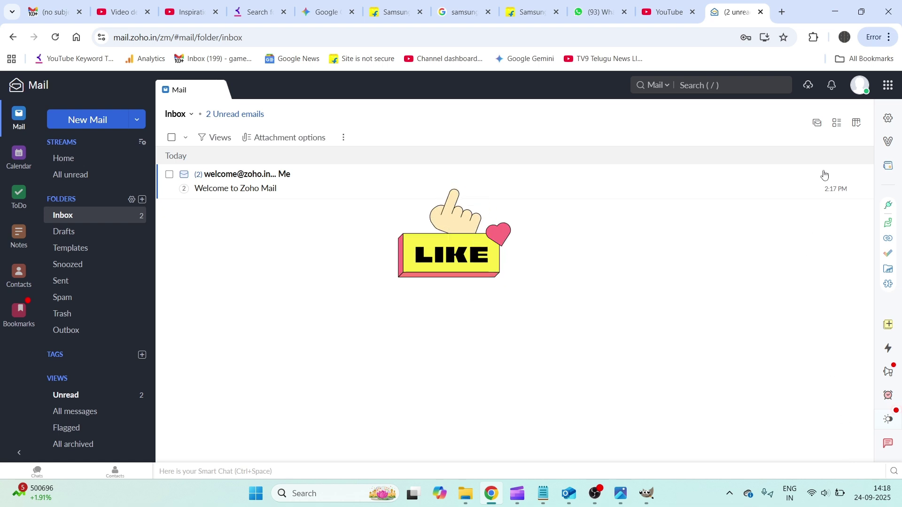
{"action": "left_click", "coordinate": [861, 86]}
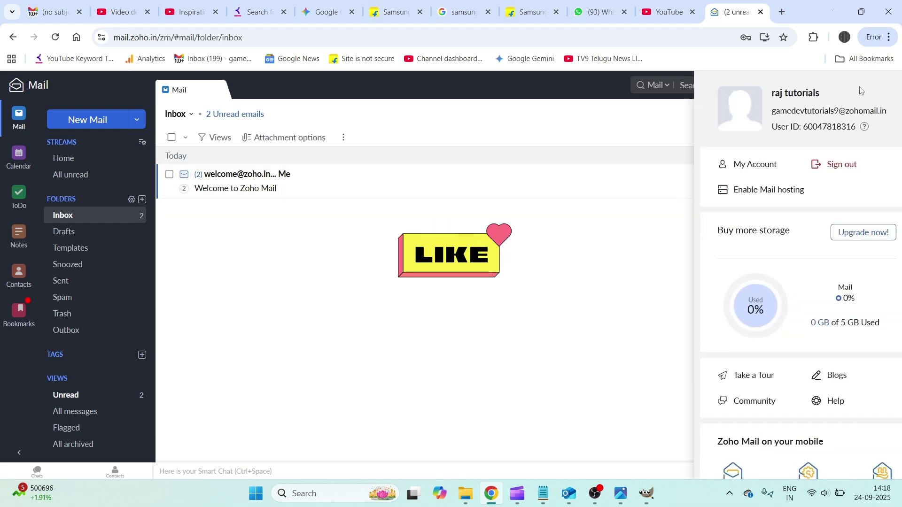
{"action": "scroll", "coordinate": [750, 384], "scroll_direction": "down", "scroll_amount": 6}
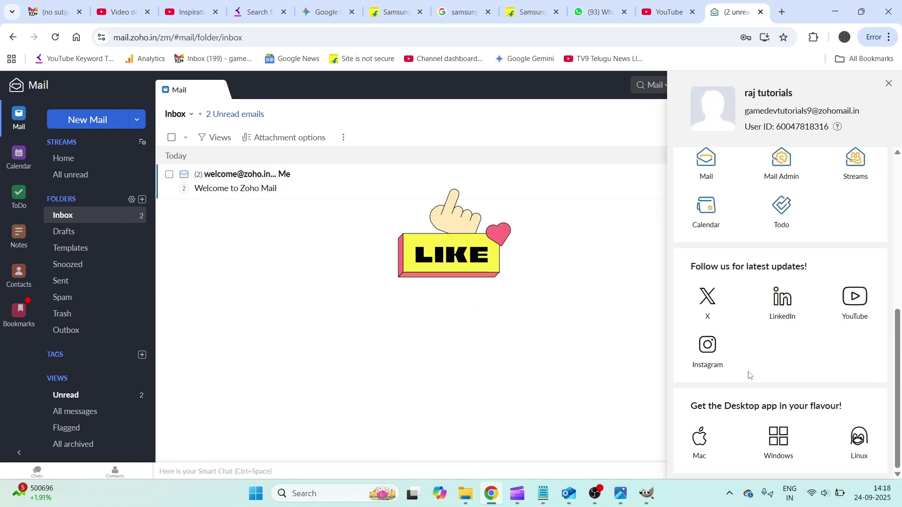
{"action": "scroll", "coordinate": [751, 371], "scroll_direction": "up", "scroll_amount": 5}
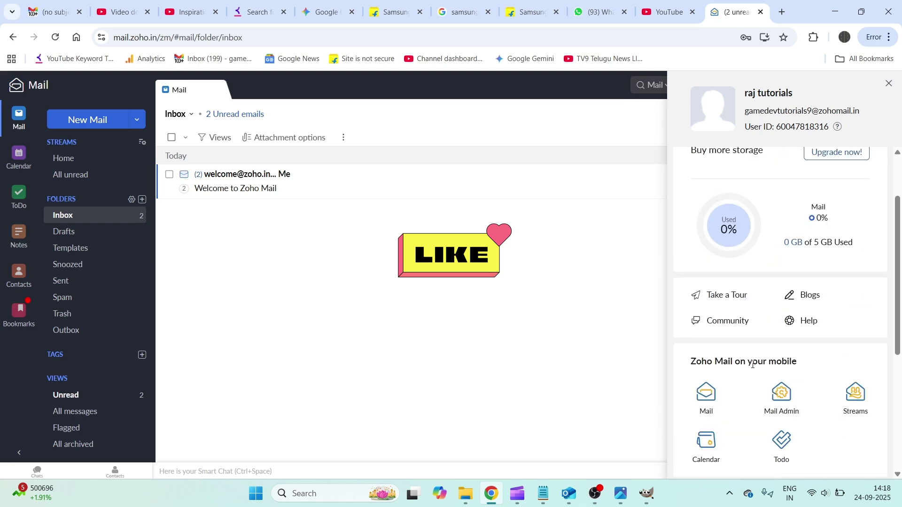
{"action": "scroll", "coordinate": [753, 365], "scroll_direction": "up", "scroll_amount": 2}
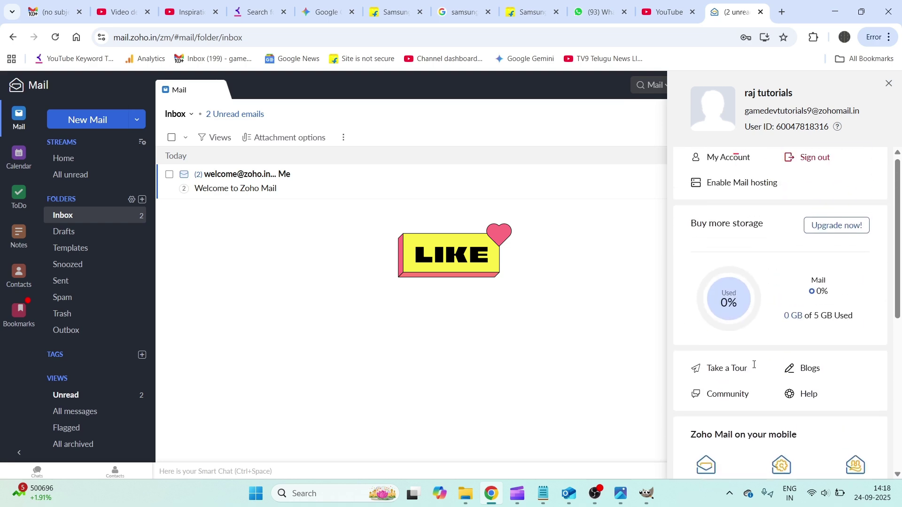
{"action": "left_click", "coordinate": [832, 173]}
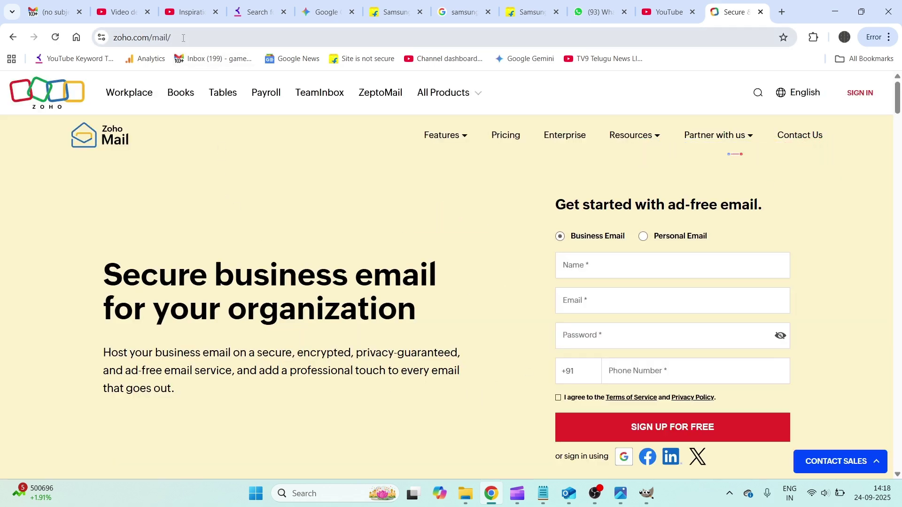
- Sign in with the new account's email address and password
{"action": "left_click", "coordinate": [139, 42]}
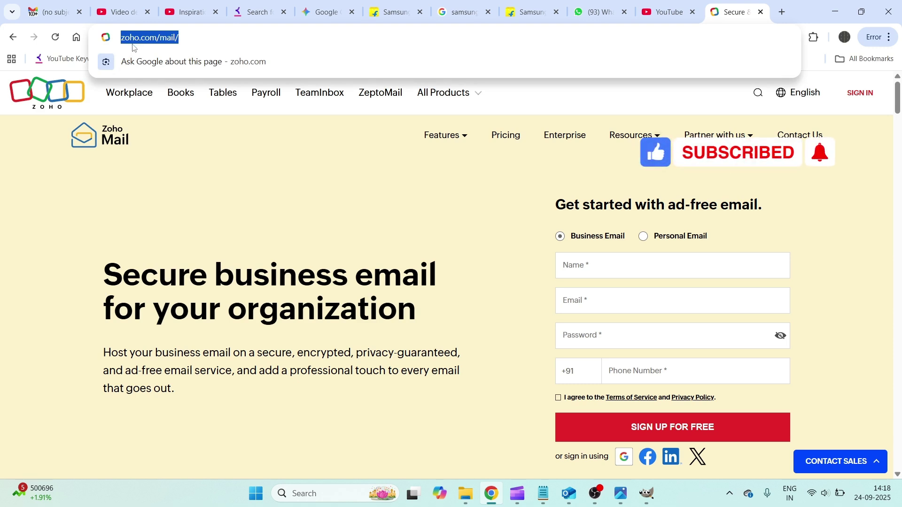
{"action": "left_click", "coordinate": [147, 143]}
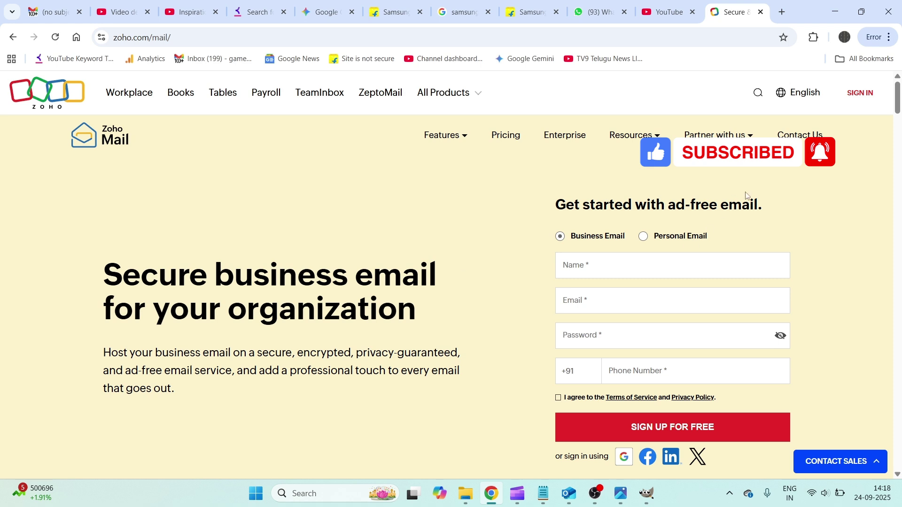
{"action": "left_click", "coordinate": [859, 100]}
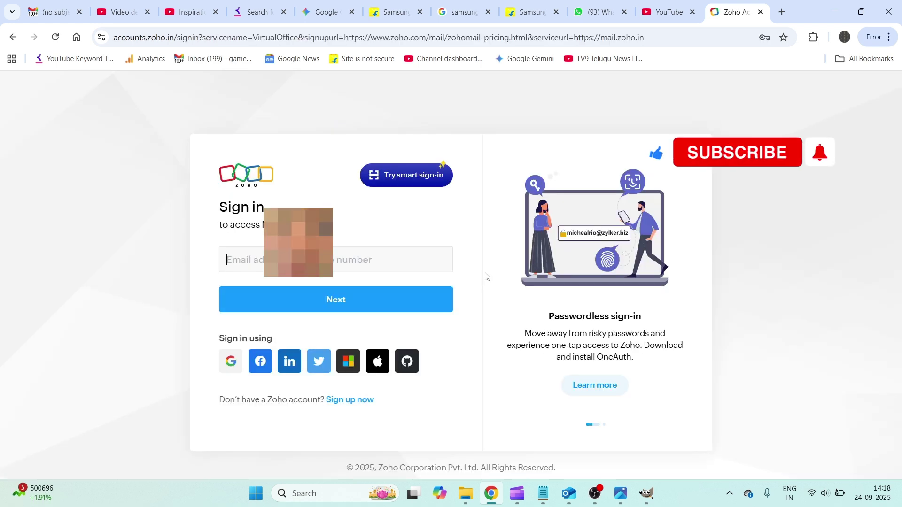
{"action": "type", "text": "gamedev"}
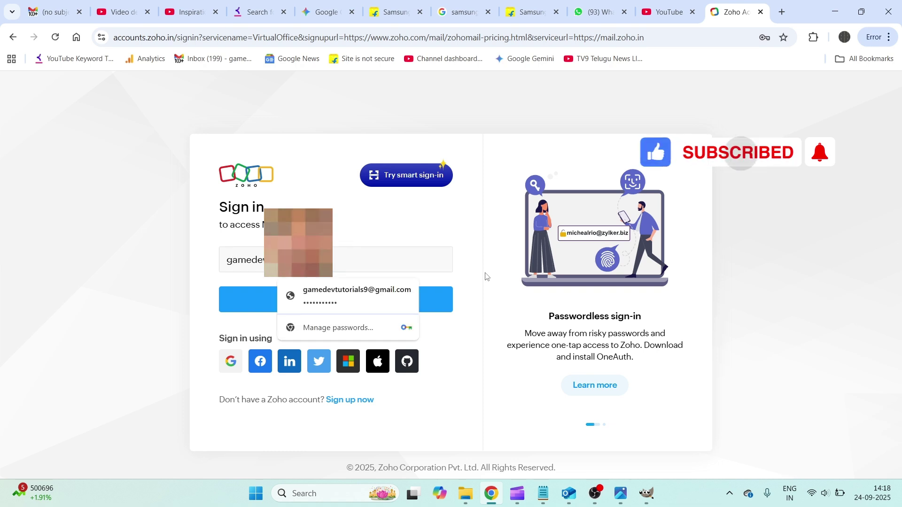
{"action": "left_click", "coordinate": [202, 235]}
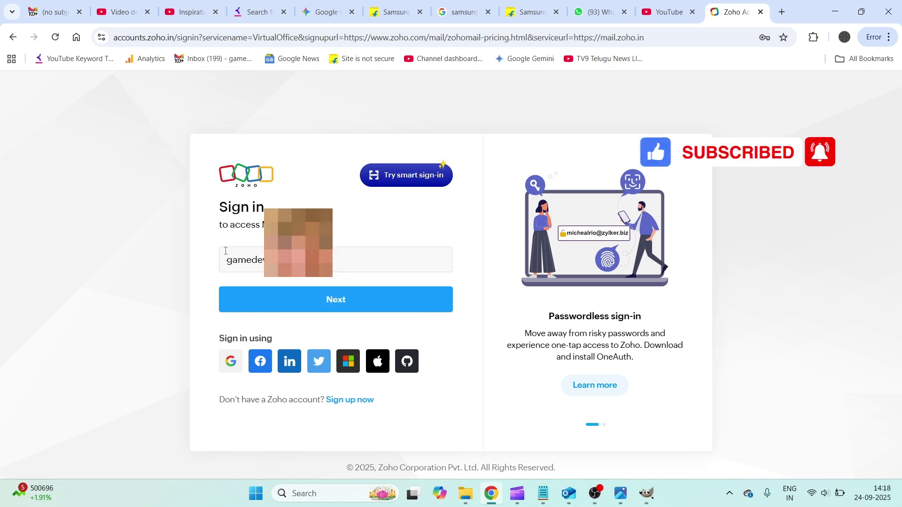
{"action": "left_click", "coordinate": [328, 307]}
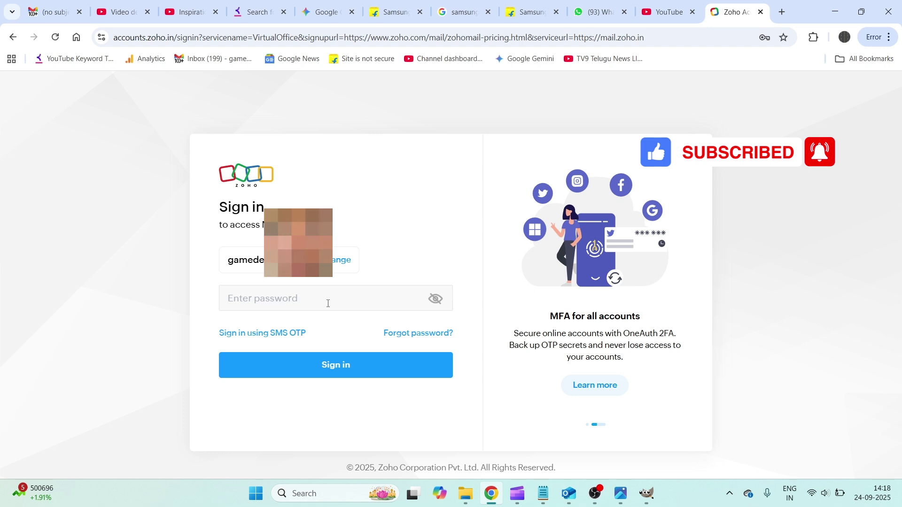
{"action": "type", "text": "•••••••••••••"}
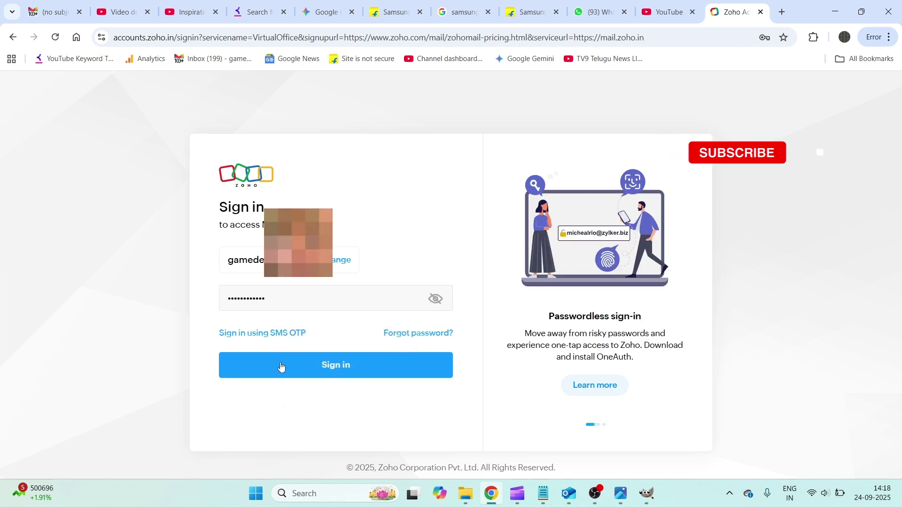
{"action": "left_click", "coordinate": [281, 367]}
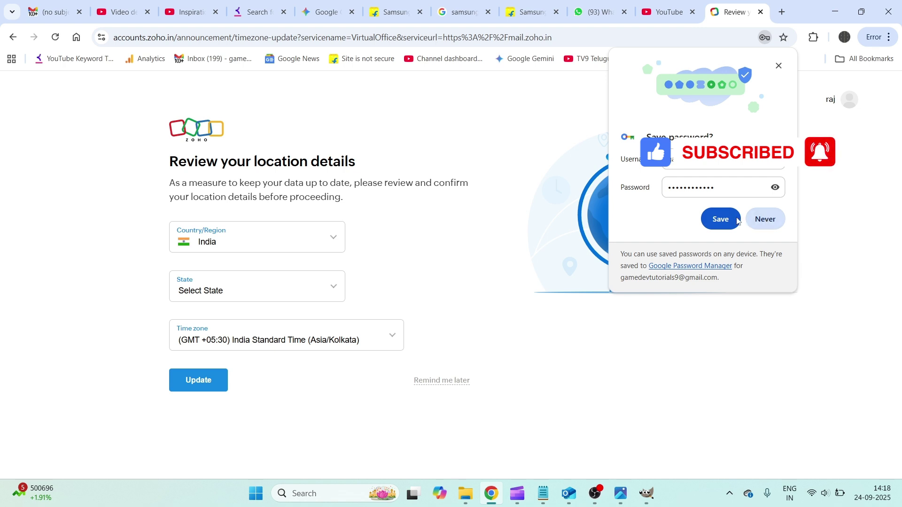
- Save the password in Chrome, set the state to Andhra Pradesh, update, and access the account
{"action": "left_click", "coordinate": [738, 222]}
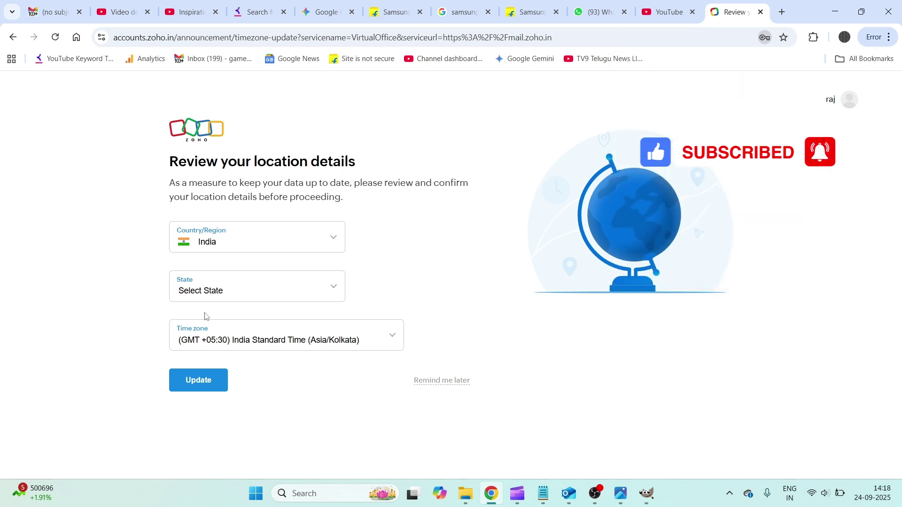
{"action": "left_click", "coordinate": [271, 293]}
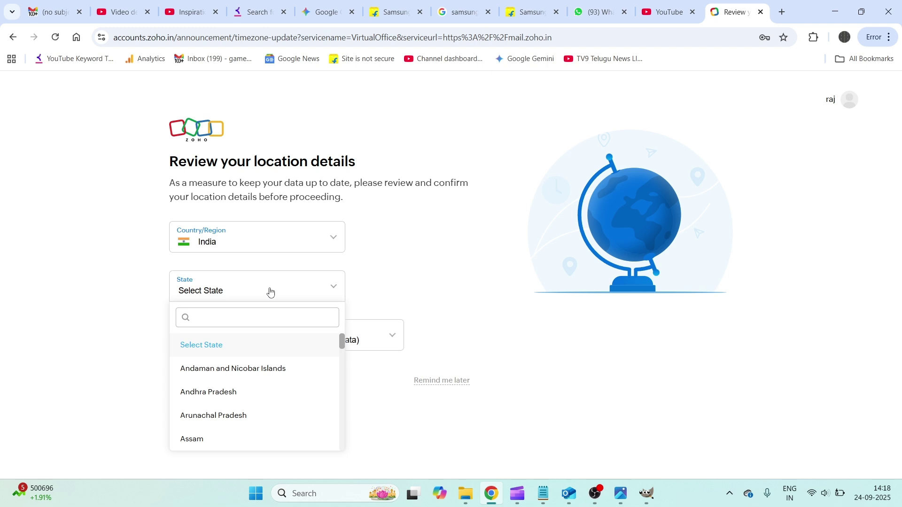
{"action": "left_click", "coordinate": [252, 395]}
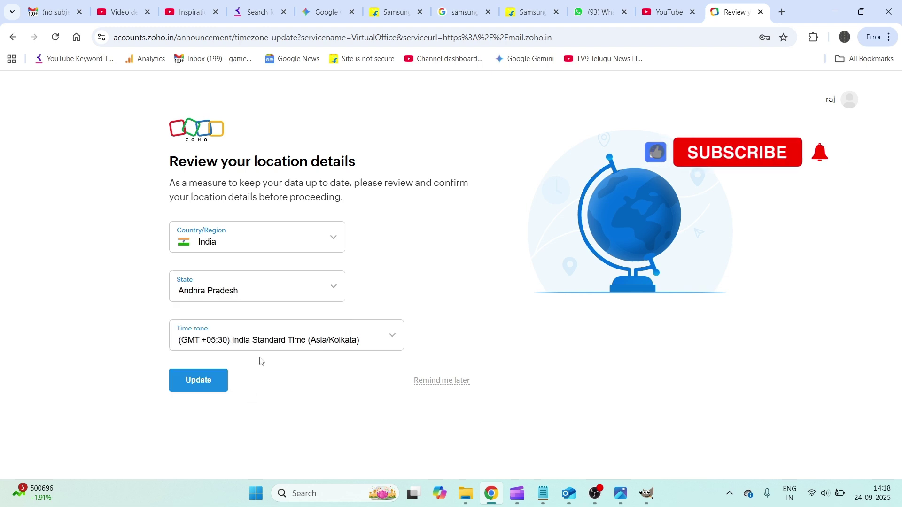
{"action": "left_click", "coordinate": [198, 380]}
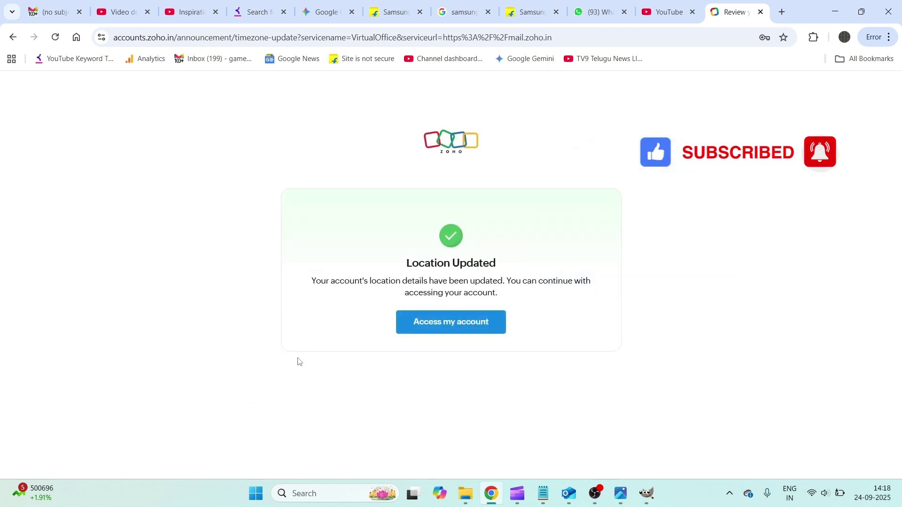
{"action": "left_click", "coordinate": [458, 324]}
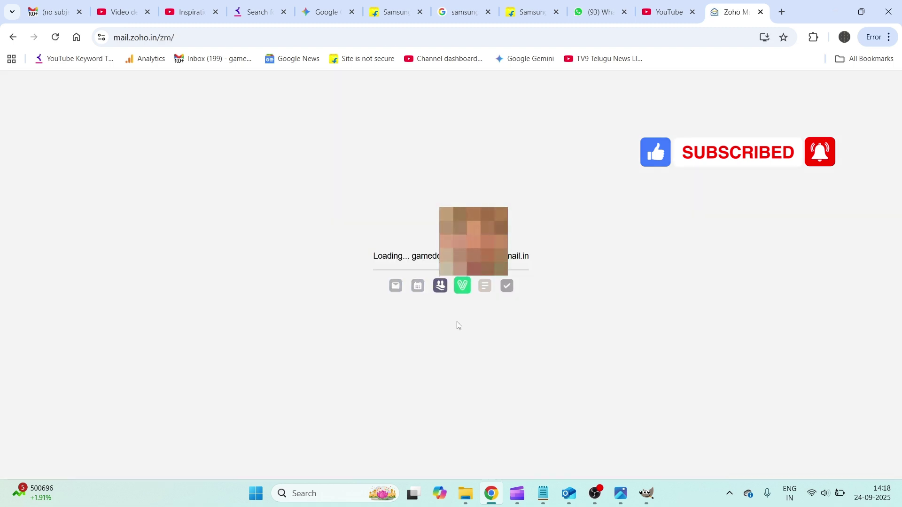